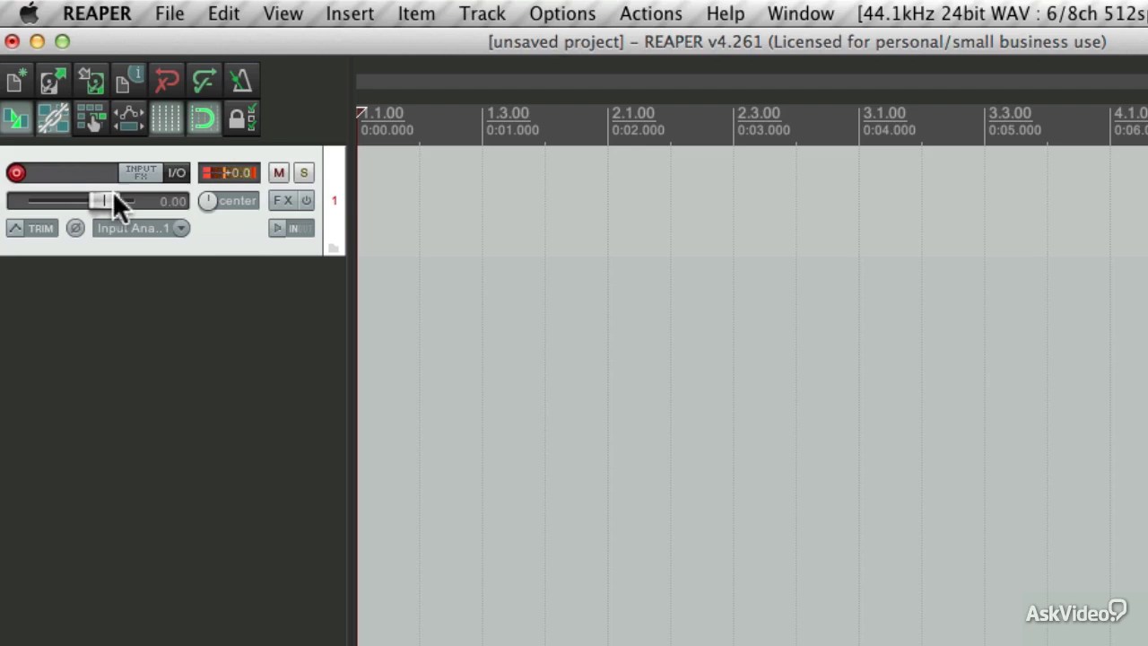
# Step: Turn off record arming on the first track
pyautogui.click(16, 173)
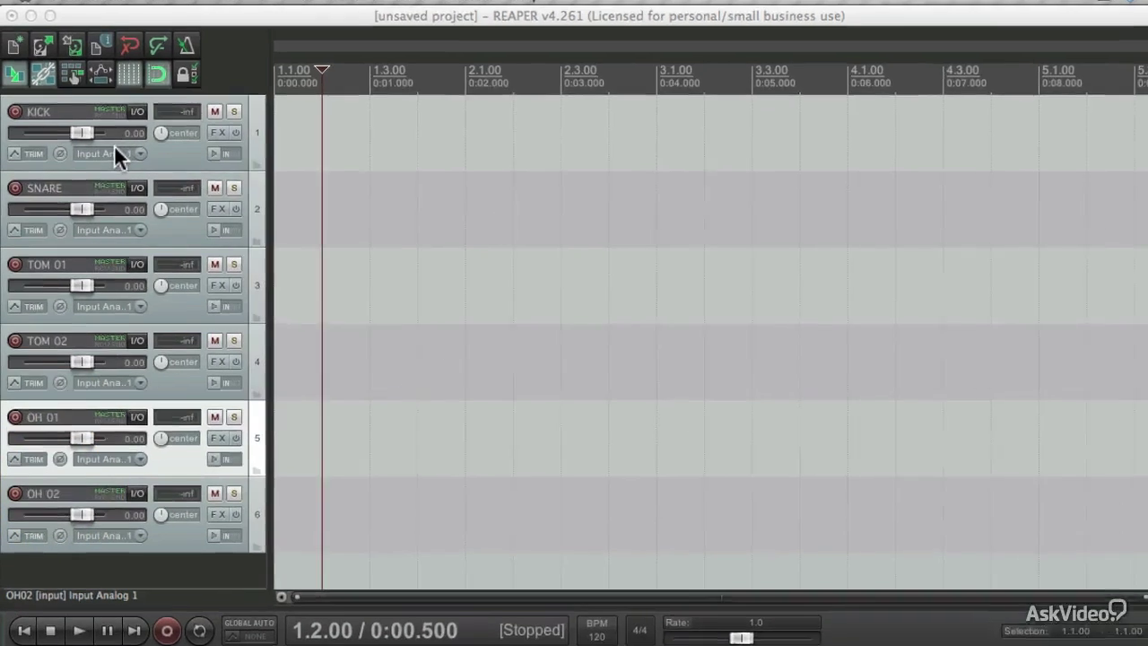
# Step: Assign mono Input Analog 1 to the KICK track and mono Input Analog 2 to the SNARE track
pyautogui.click(107, 159)
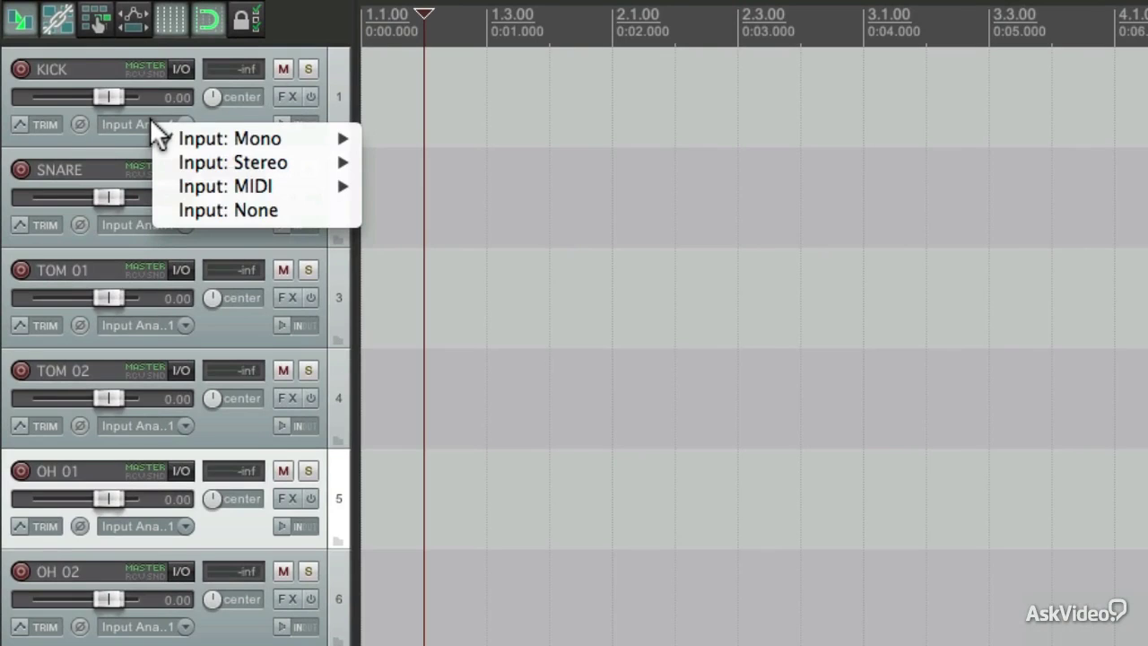
pyautogui.moveTo(228, 144)
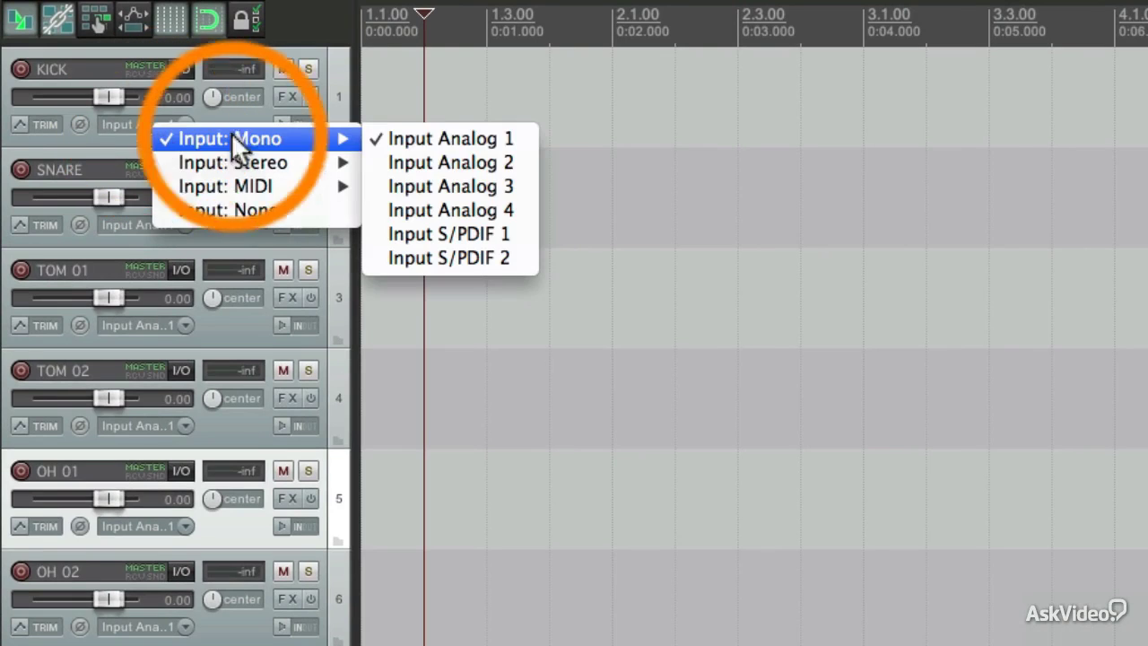
pyautogui.click(395, 139)
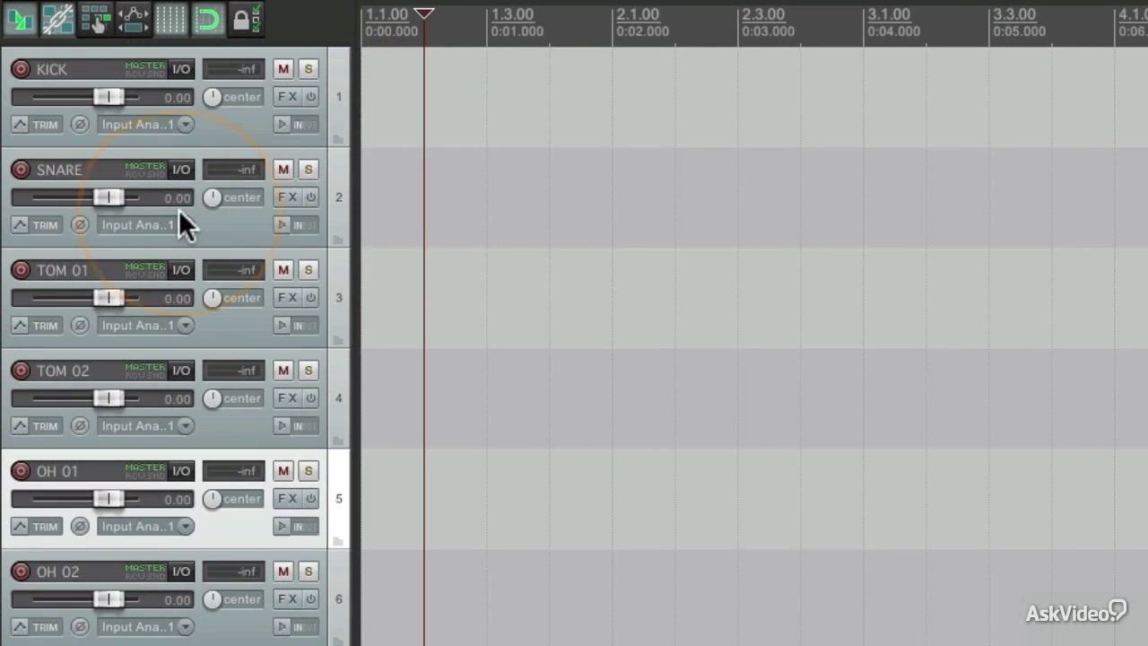
pyautogui.click(154, 224)
pyautogui.moveTo(211, 235)
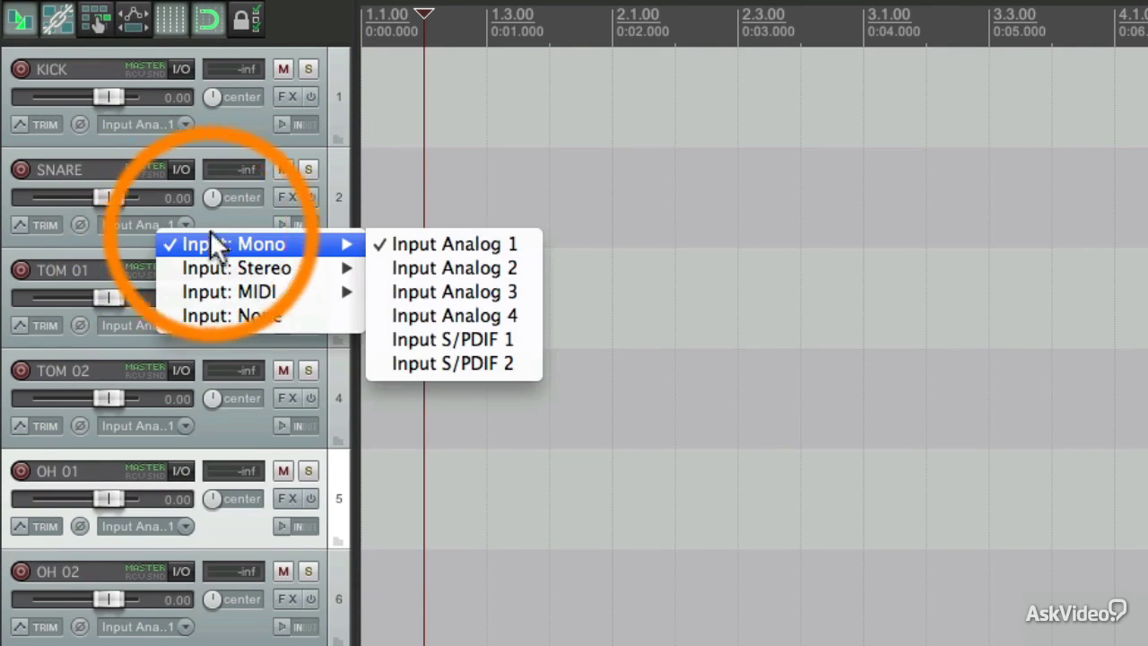
pyautogui.click(443, 258)
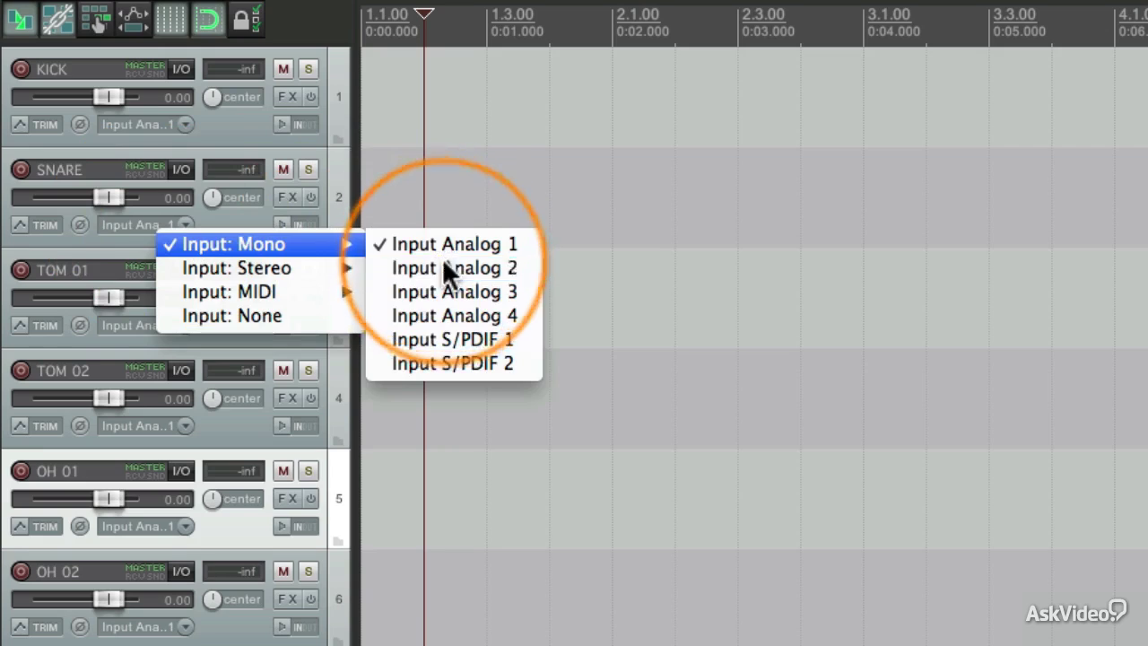
# Step: Assign mono Input Analog 3 to the TOM 01 track and mono Input Analog 4 to the TOM 02 track
pyautogui.click(158, 325)
pyautogui.moveTo(217, 337)
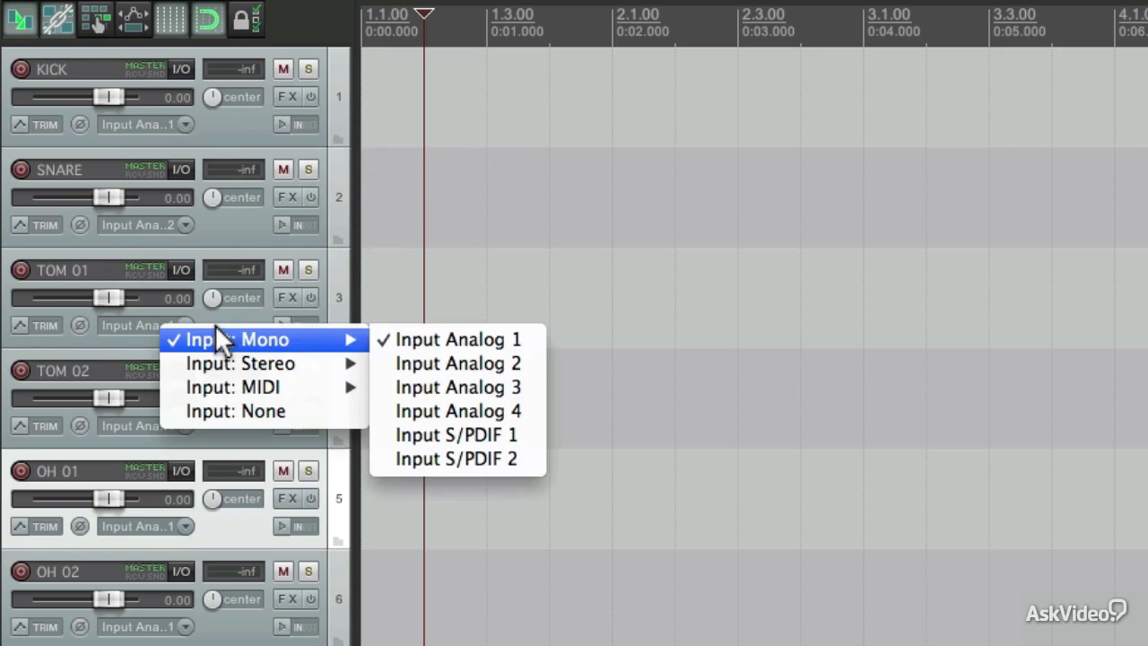
pyautogui.click(430, 388)
pyautogui.click(146, 425)
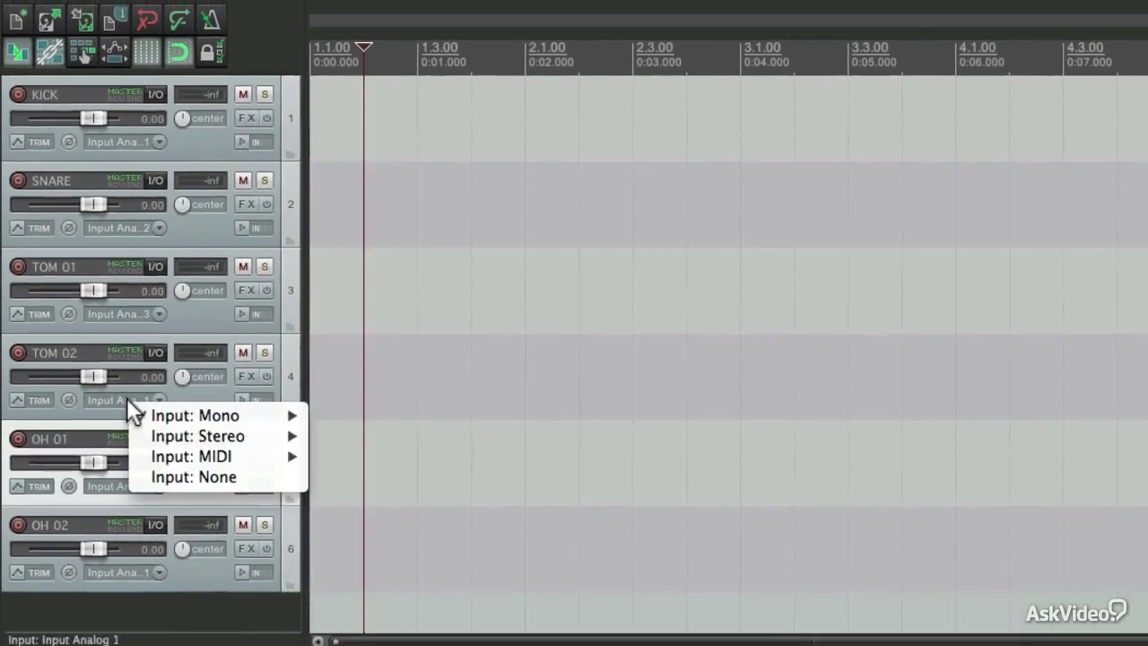
pyautogui.moveTo(228, 443)
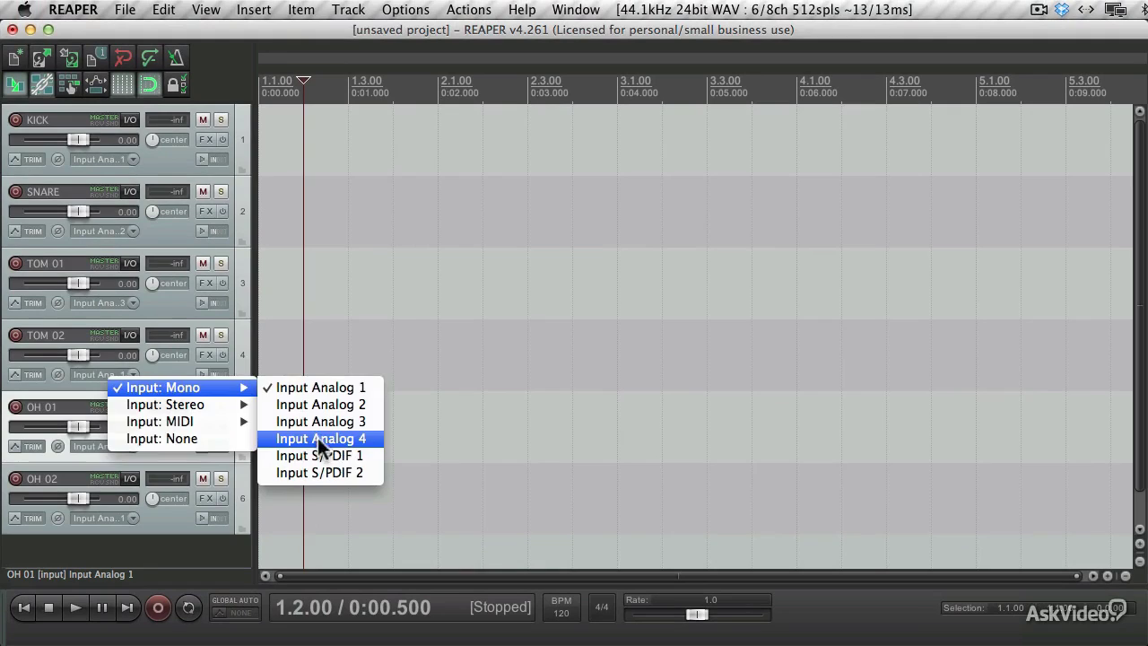
pyautogui.click(317, 438)
# Step: Assign mono Input S/PDIF 1 to the OH 01 track and mono Input S/PDIF 2 to the OH 02 track
pyautogui.click(103, 445)
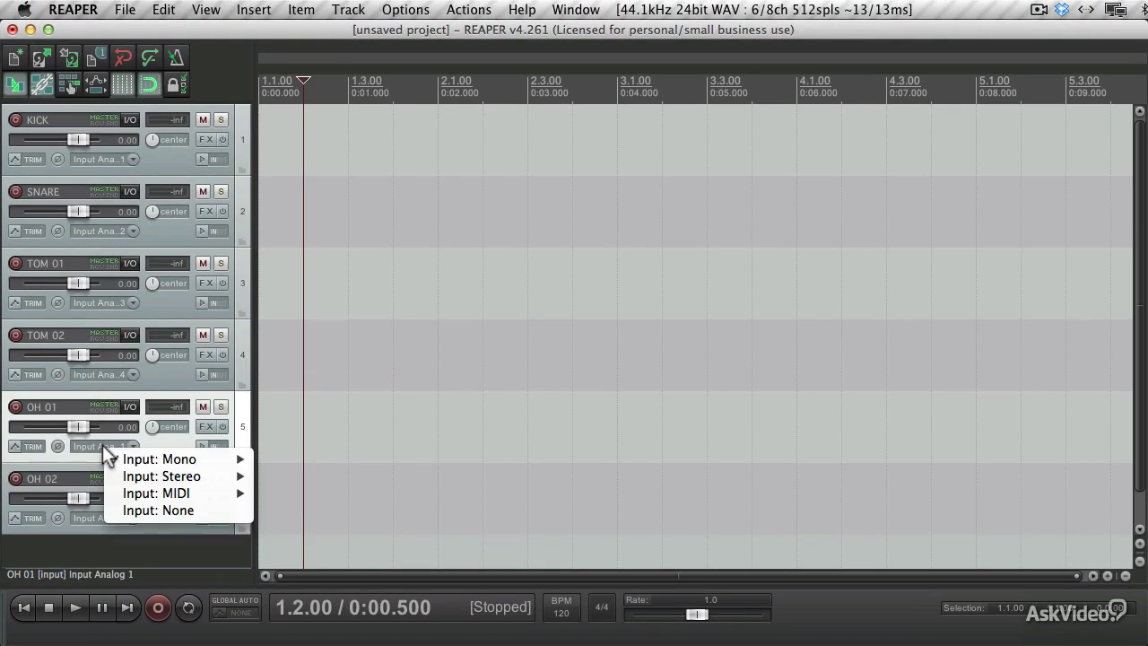
pyautogui.moveTo(225, 459)
pyautogui.click(301, 522)
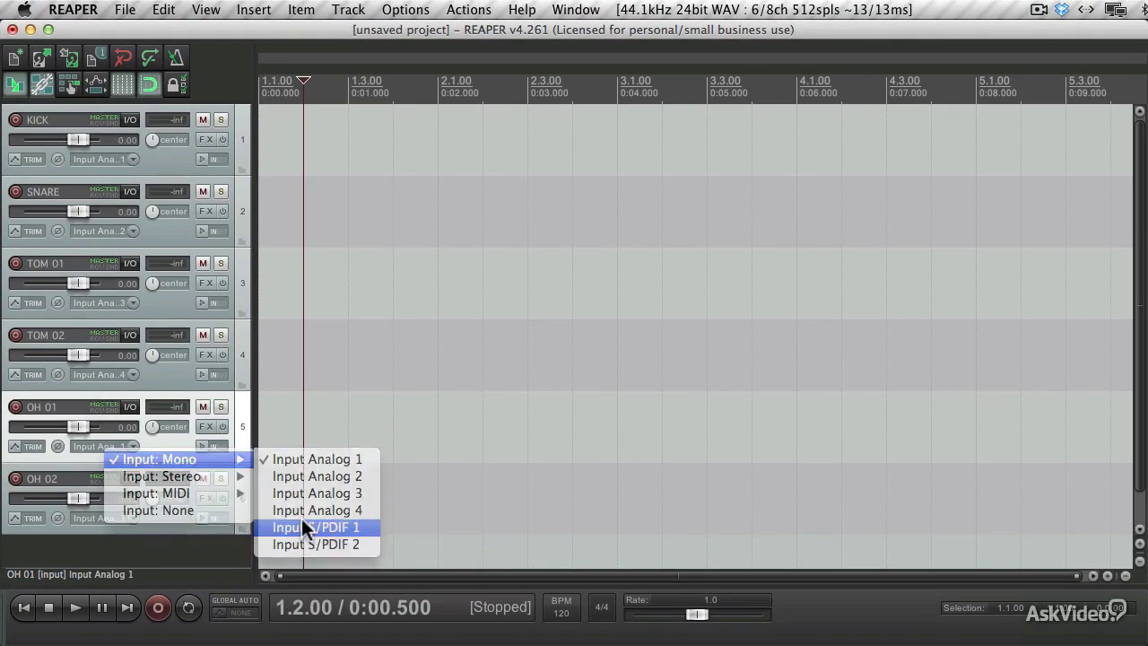
pyautogui.click(105, 519)
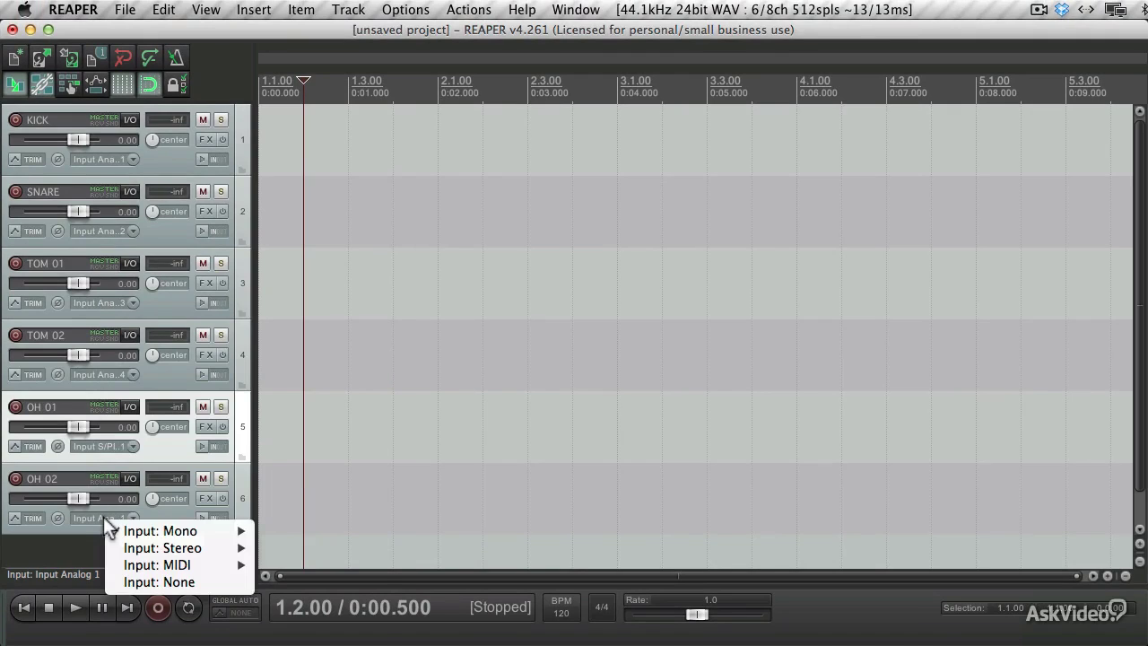
pyautogui.moveTo(131, 531)
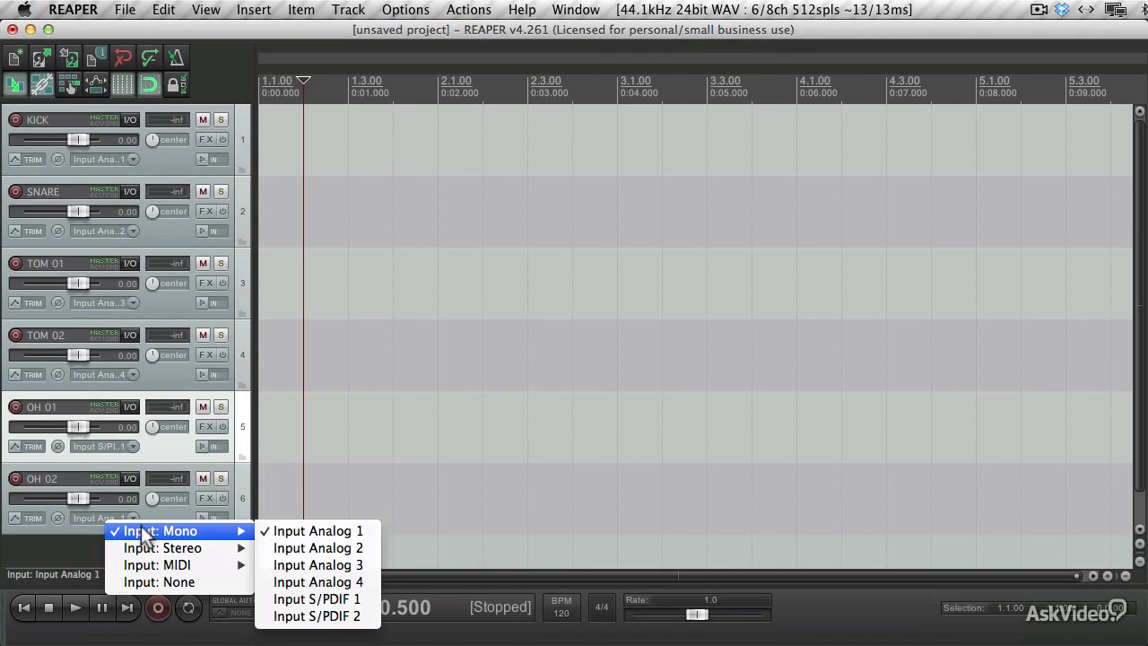
pyautogui.click(316, 616)
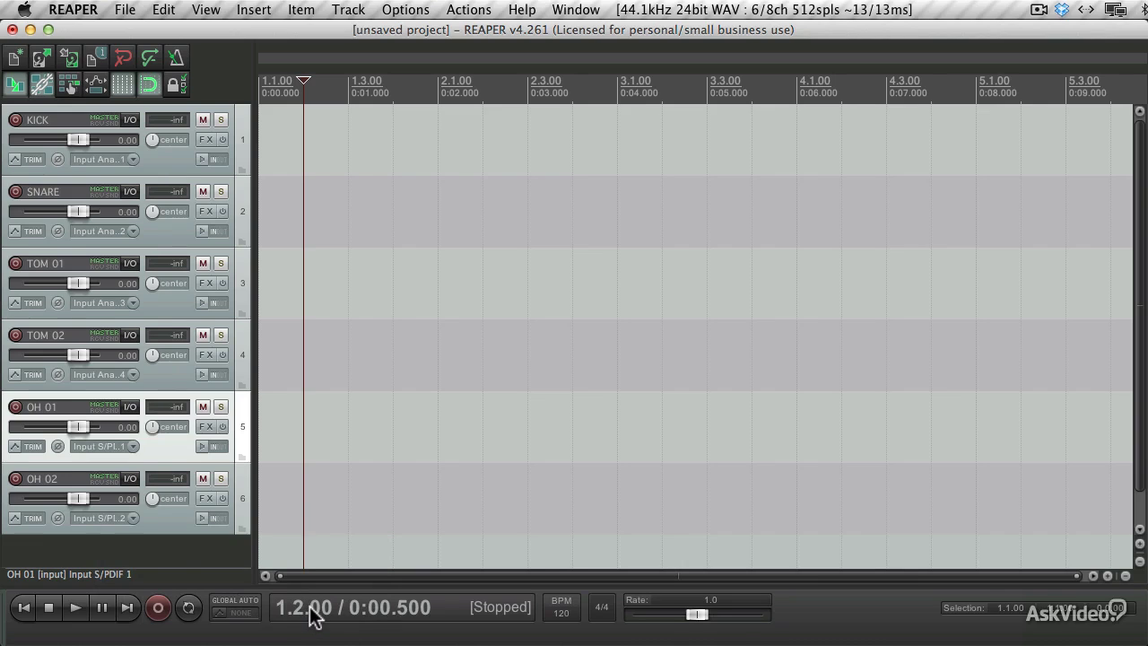
# Step: Arm all six drum tracks for recording, from KICK through OH 02
pyautogui.click(15, 120)
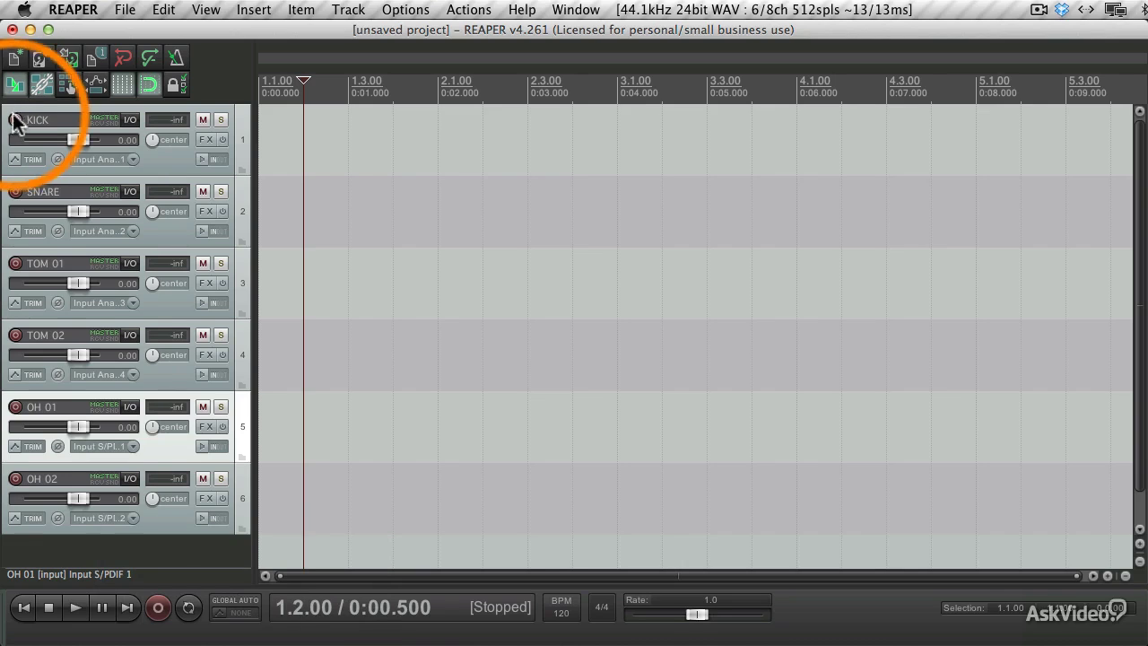
pyautogui.moveTo(15, 159); pyautogui.dragTo(15, 480)
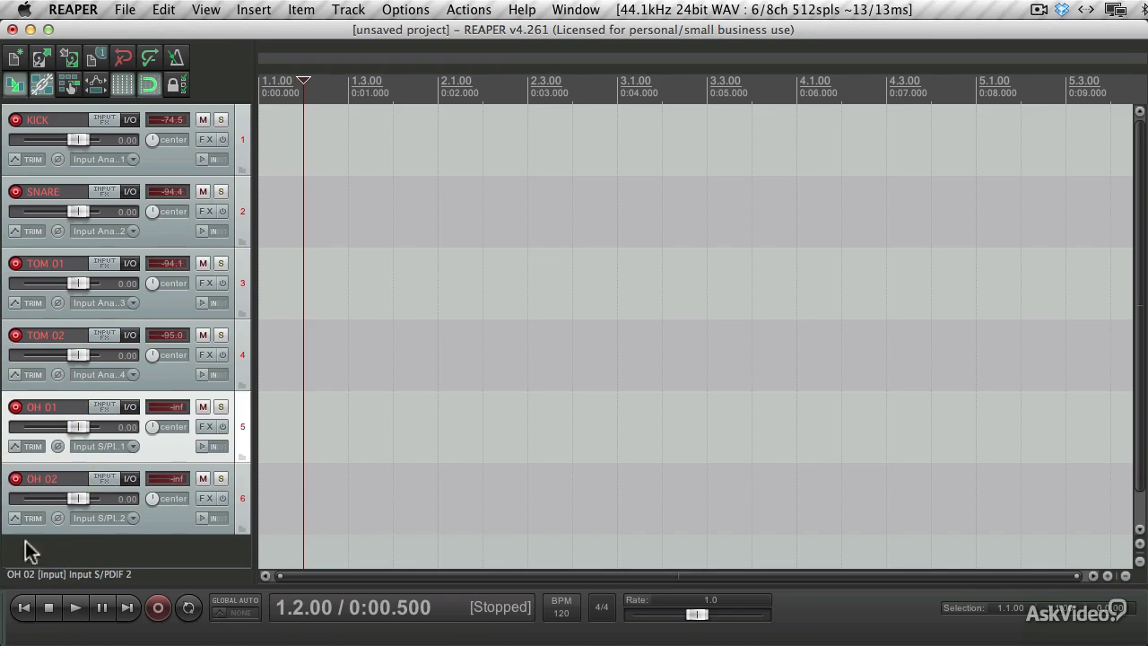
# Step: Record a take of about six seconds on the armed tracks from the project start and save all recorded files
pyautogui.click(25, 608)
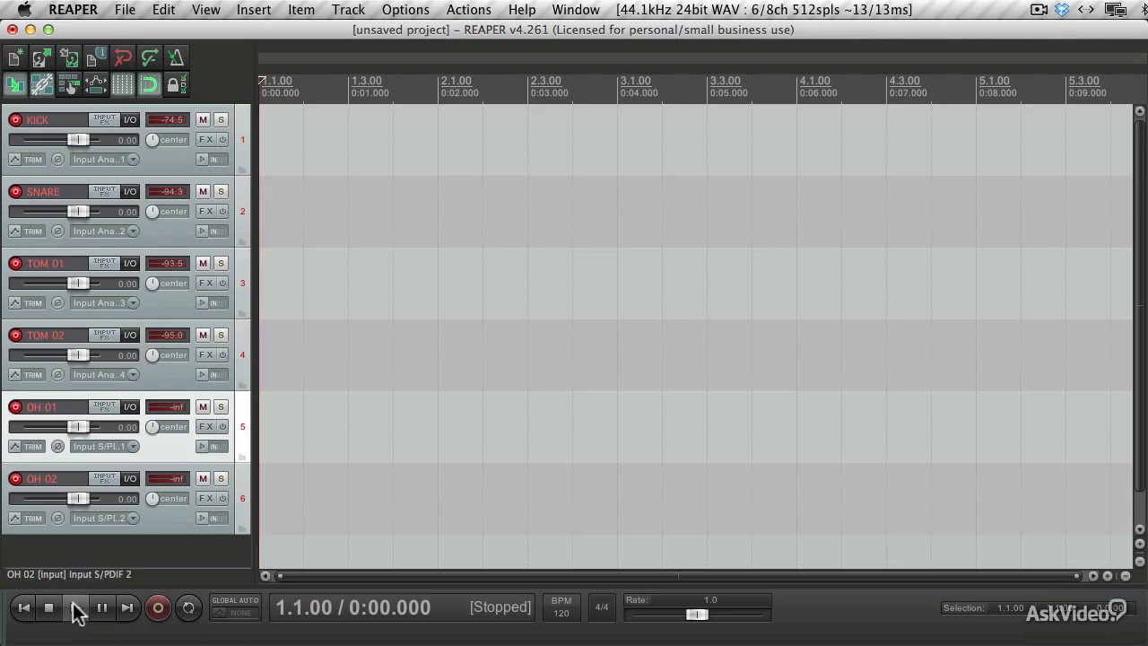
pyautogui.click(150, 614)
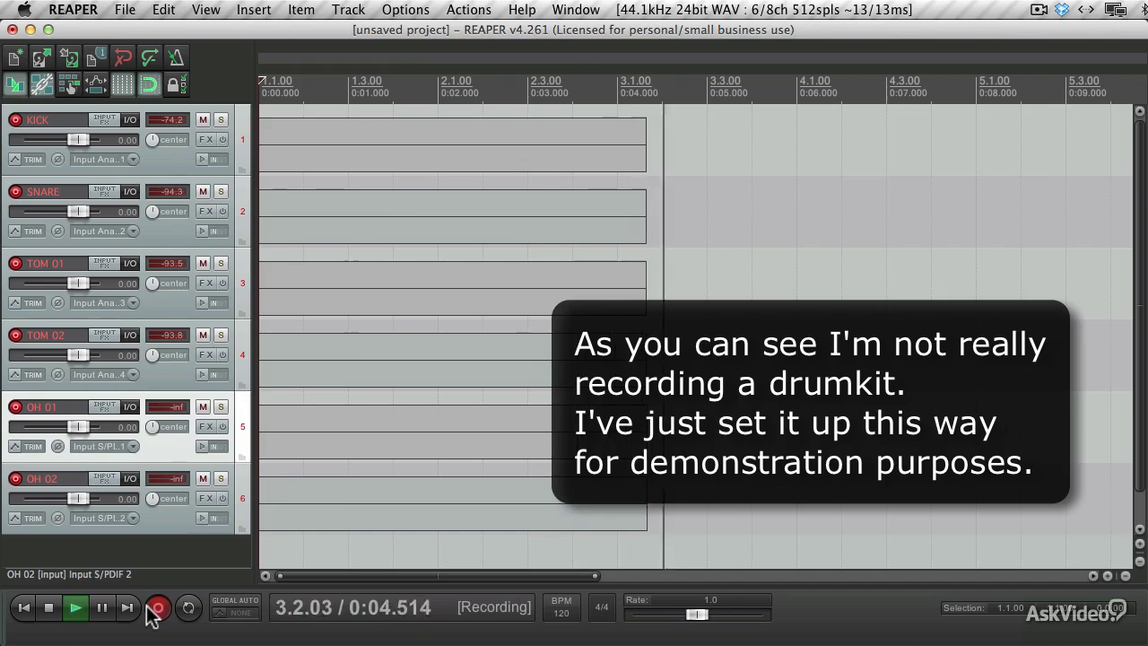
pyautogui.click(154, 610)
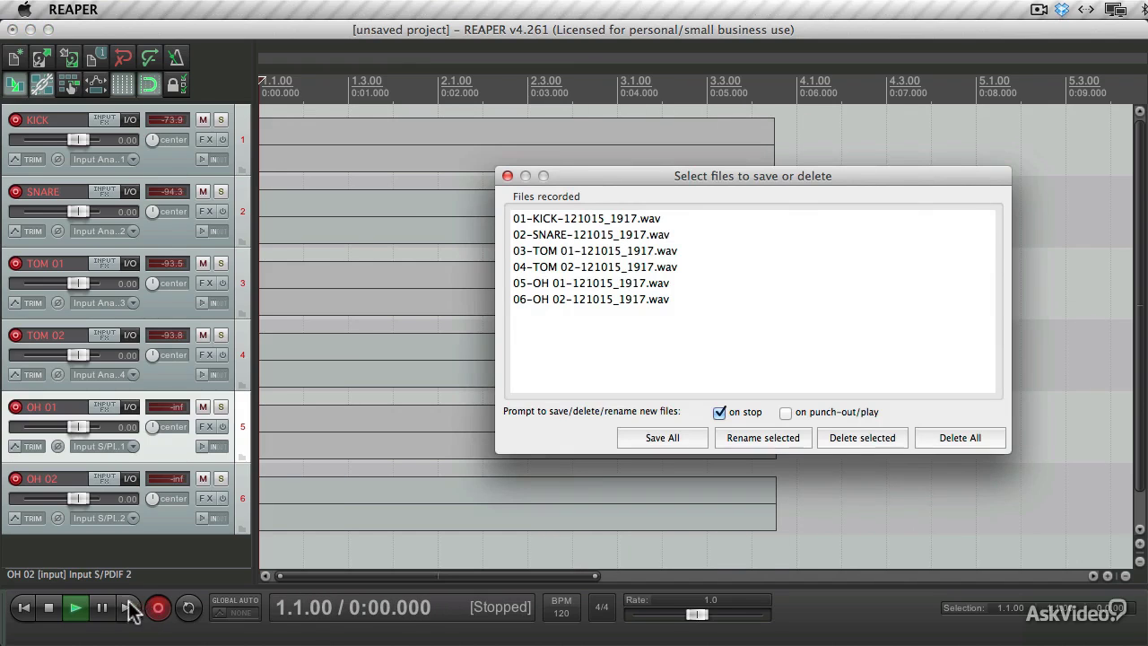
pyautogui.click(691, 437)
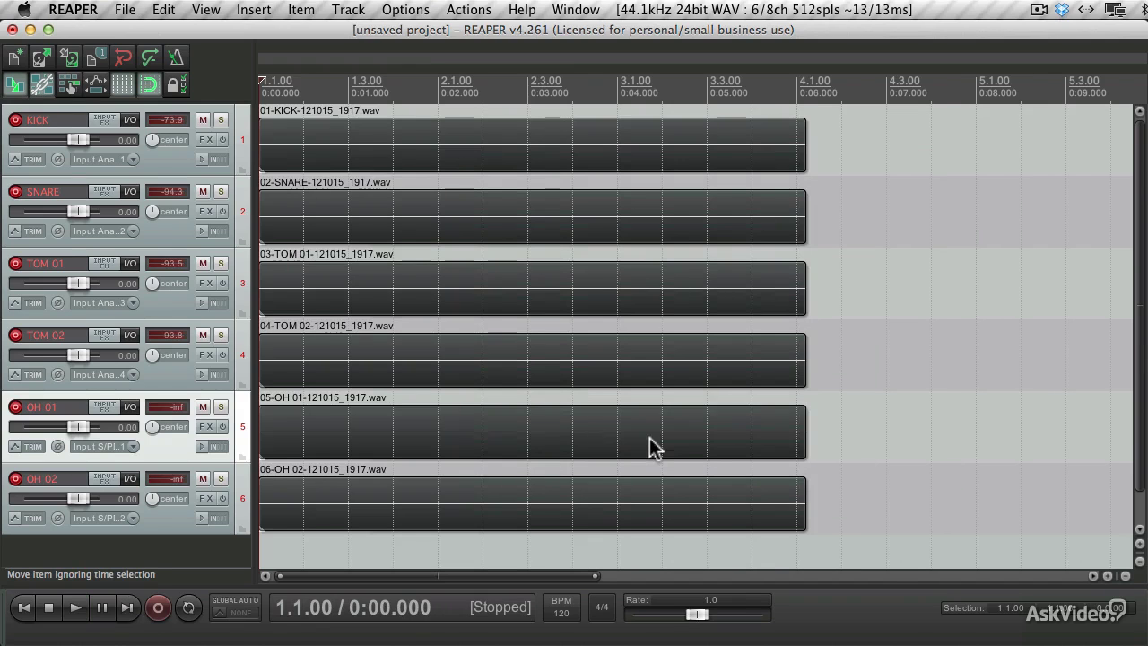
pyautogui.click(924, 425)
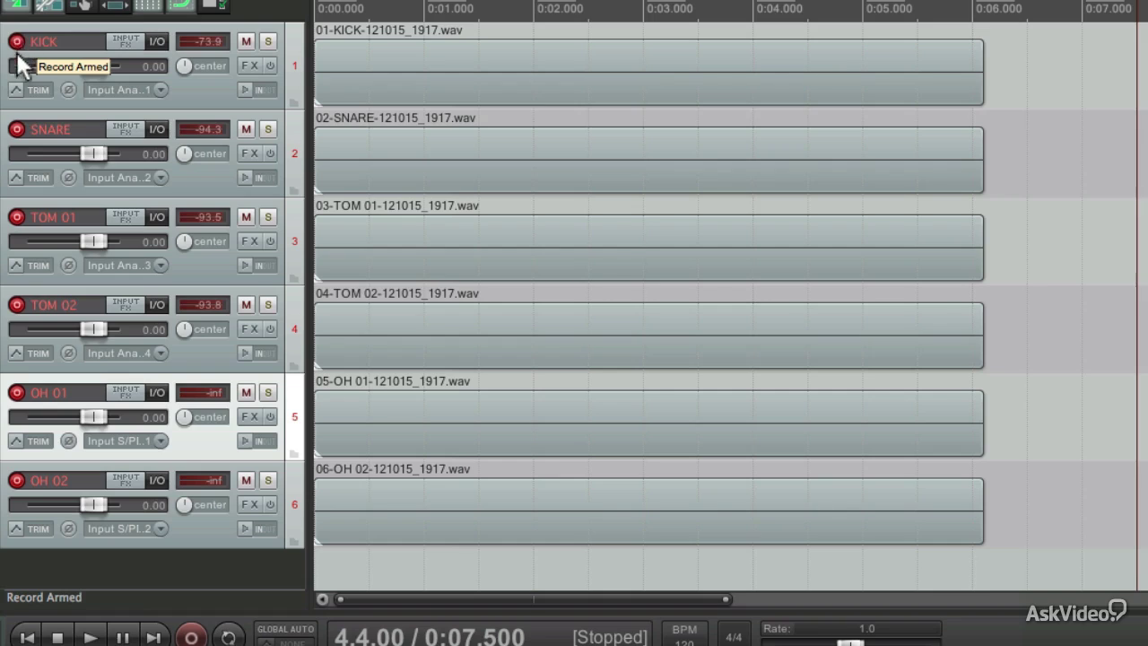
pyautogui.moveTo(17, 54)
pyautogui.mouseDown()
pyautogui.moveTo(12, 276)
pyautogui.moveTo(25, 492)
pyautogui.moveTo(20, 43)
pyautogui.mouseUp()
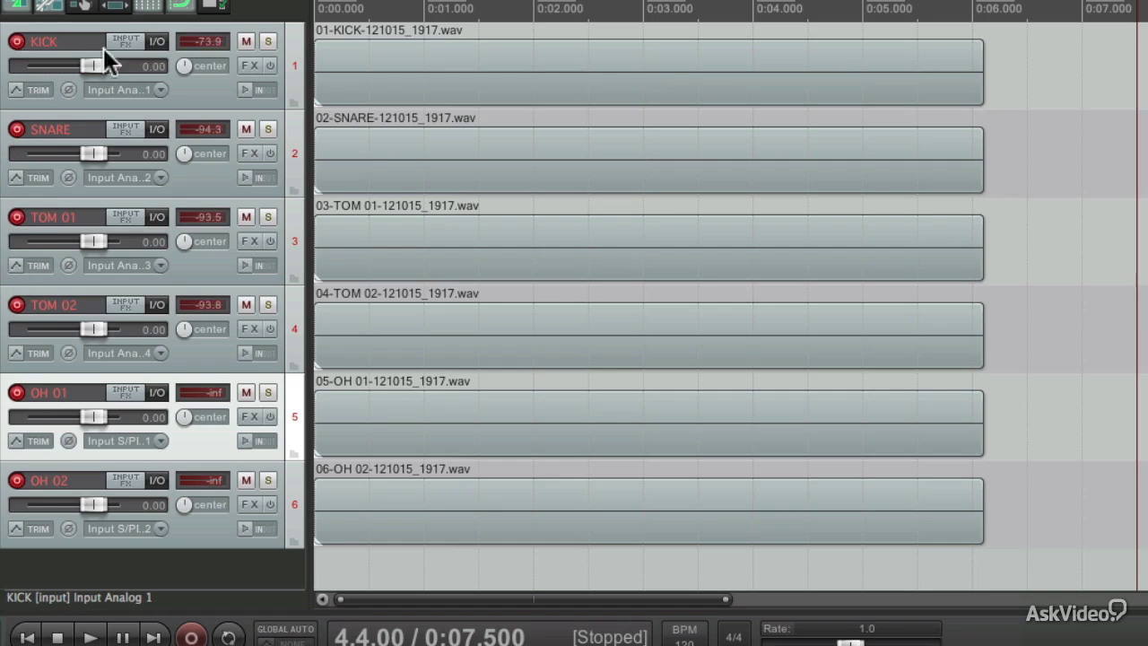
pyautogui.moveTo(244, 39)
pyautogui.mouseDown()
pyautogui.moveTo(242, 480)
pyautogui.moveTo(236, 424)
pyautogui.moveTo(243, 41)
pyautogui.moveTo(269, 56)
pyautogui.moveTo(269, 485)
pyautogui.moveTo(265, 41)
pyautogui.mouseUp()
pyautogui.click(266, 39)
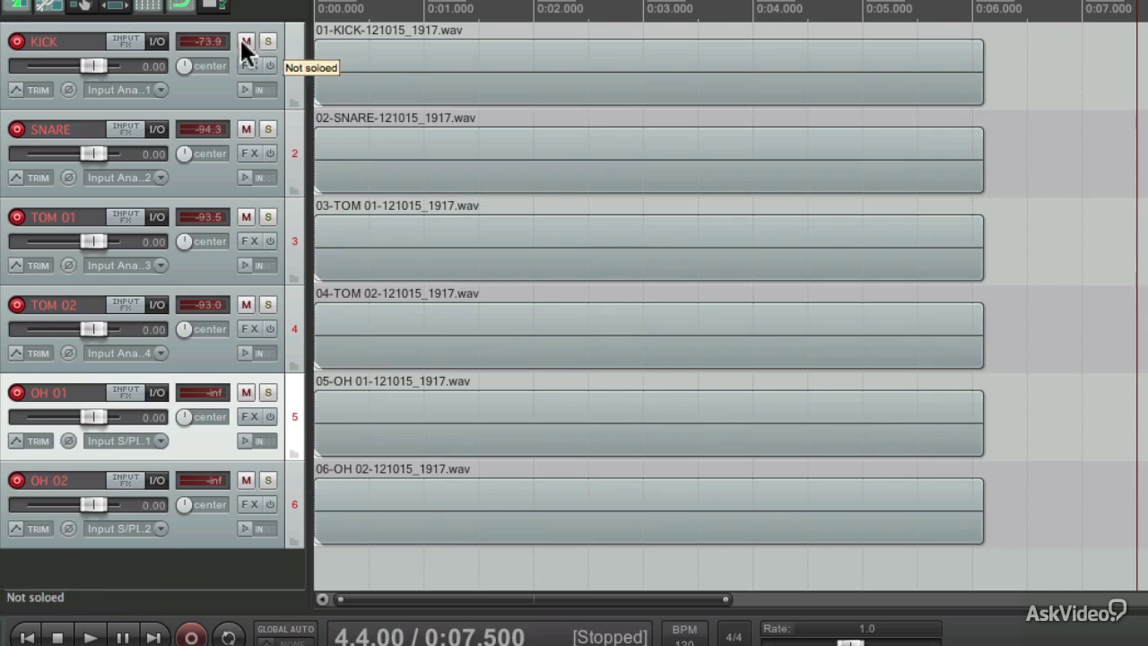
# Step: Disarm all six drum tracks, from KICK through OH 02
pyautogui.click(16, 41)
pyautogui.moveTo(18, 130); pyautogui.dragTo(16, 493)
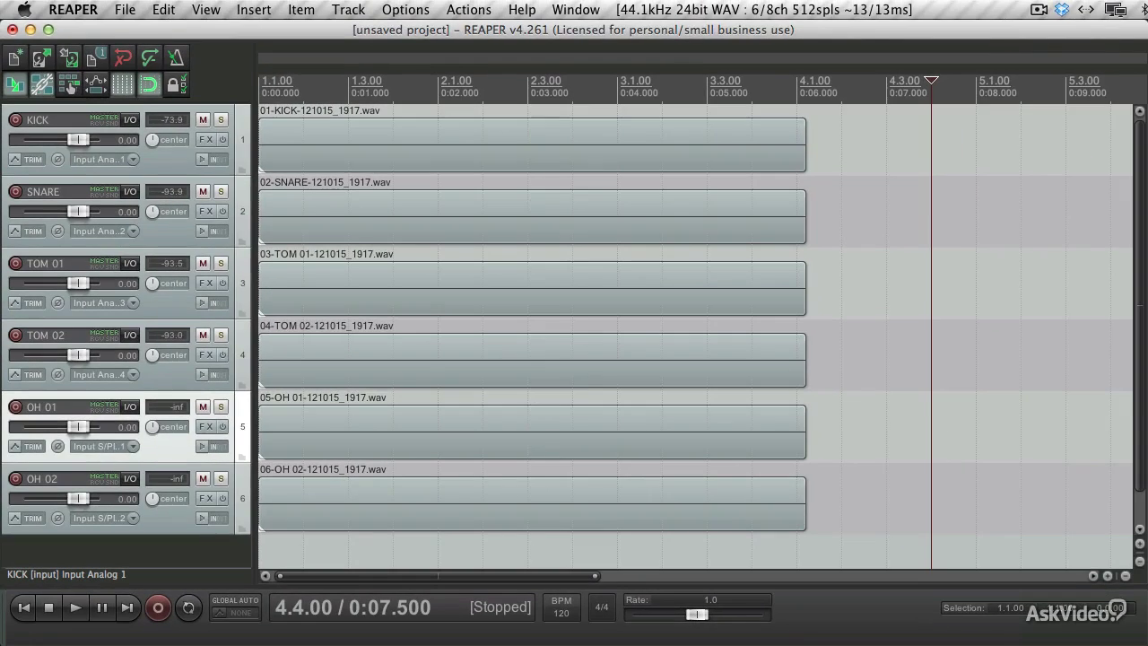
# Step: Set up saving the project as Recording Audio in the Reaper folder, creating a project subdirectory and copying all media into it
pyautogui.click(126, 11)
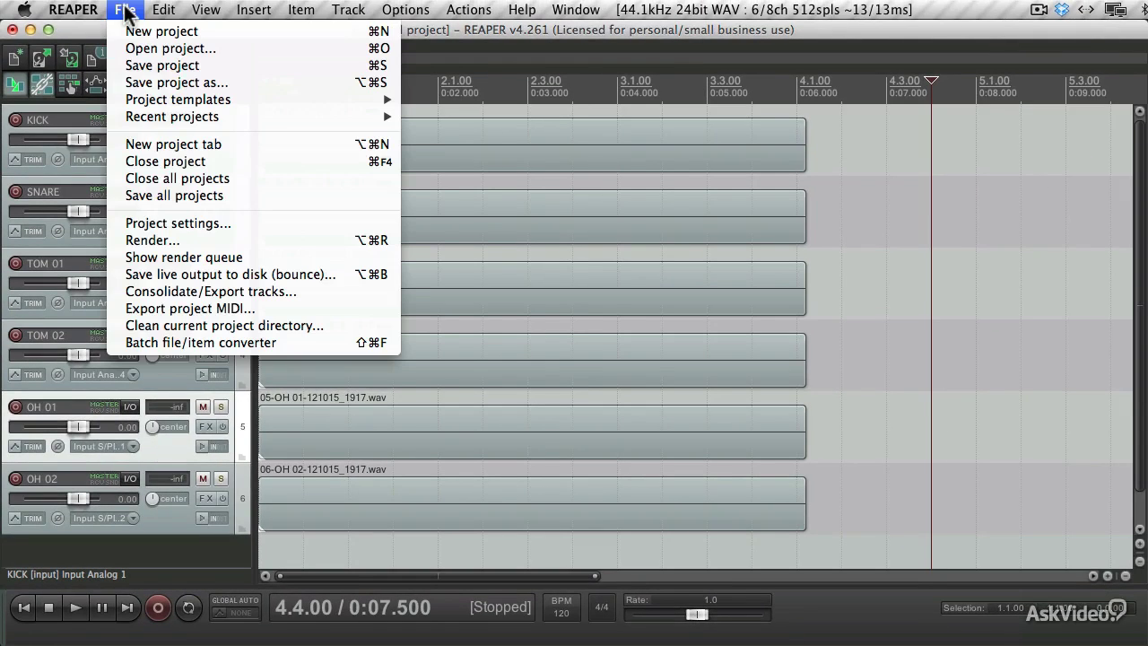
pyautogui.click(161, 81)
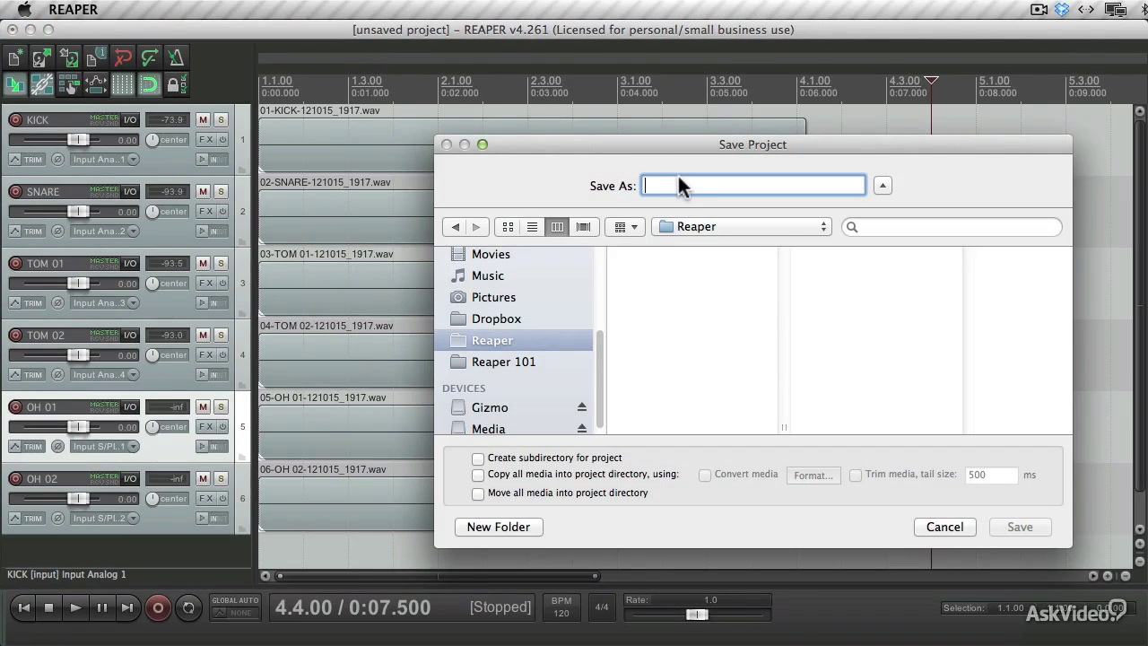
pyautogui.write('Recordin')
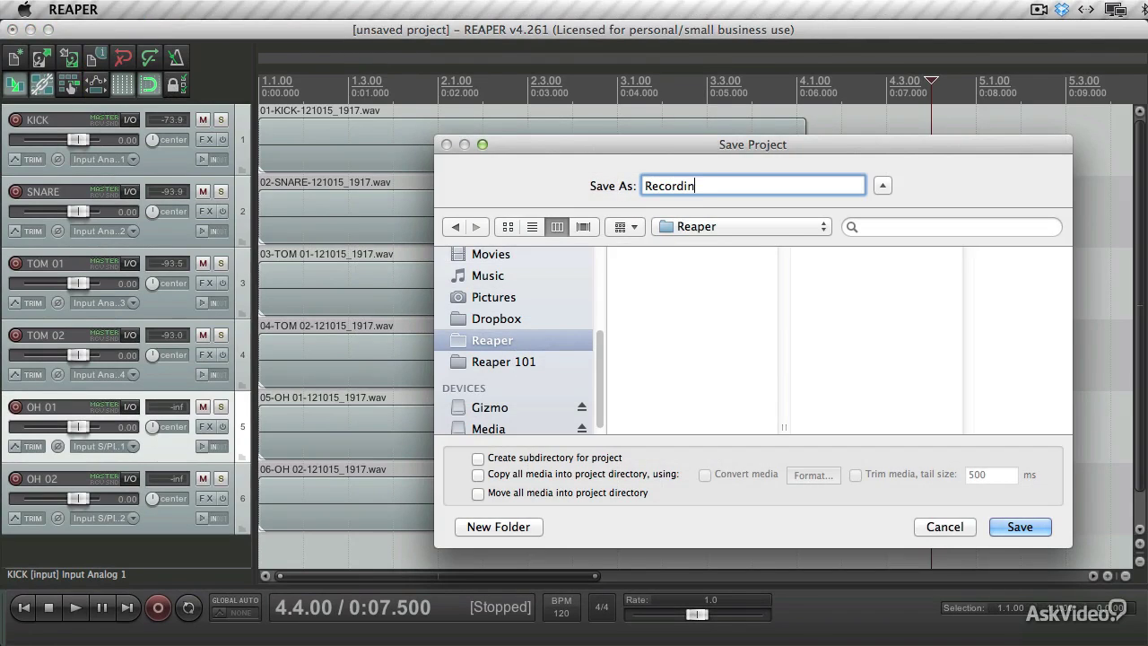
pyautogui.write('g Audio')
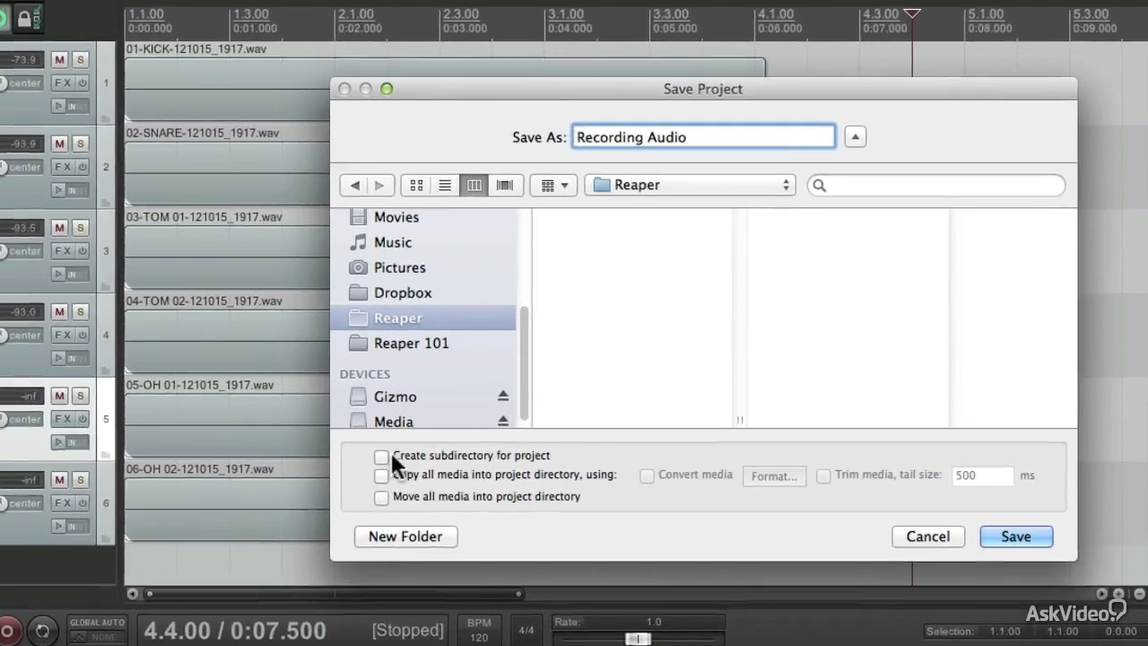
pyautogui.click(380, 456)
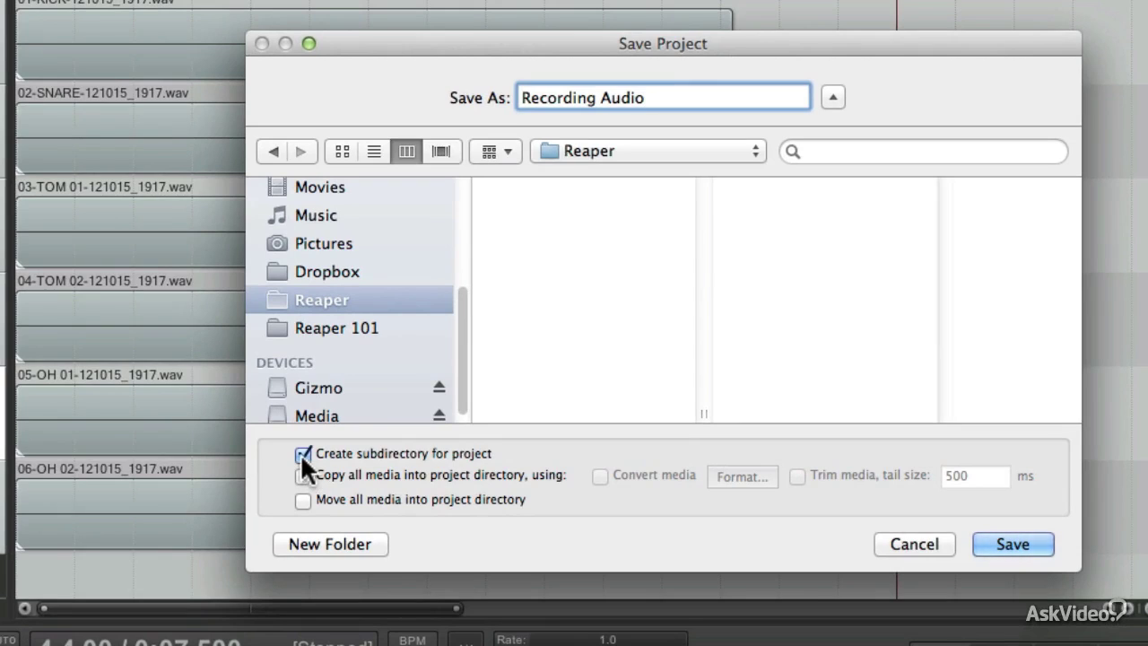
pyautogui.click(297, 472)
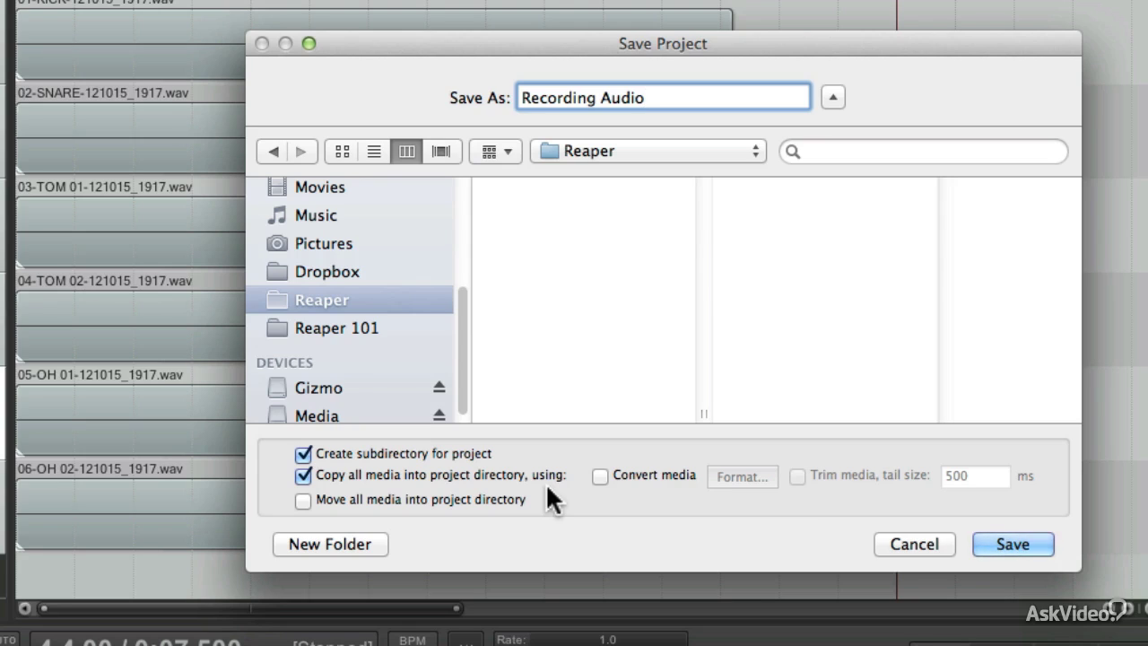
# Step: Enable conversion of the copied media, accept WAV as the format, and turn on media trimming
pyautogui.click(599, 476)
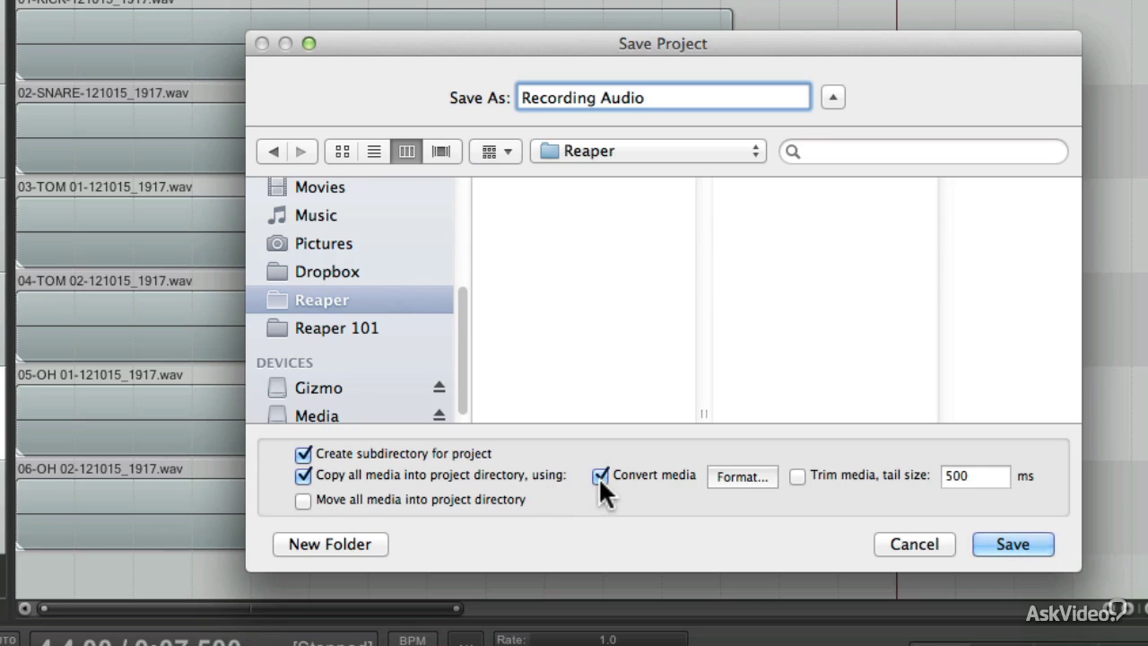
pyautogui.click(745, 476)
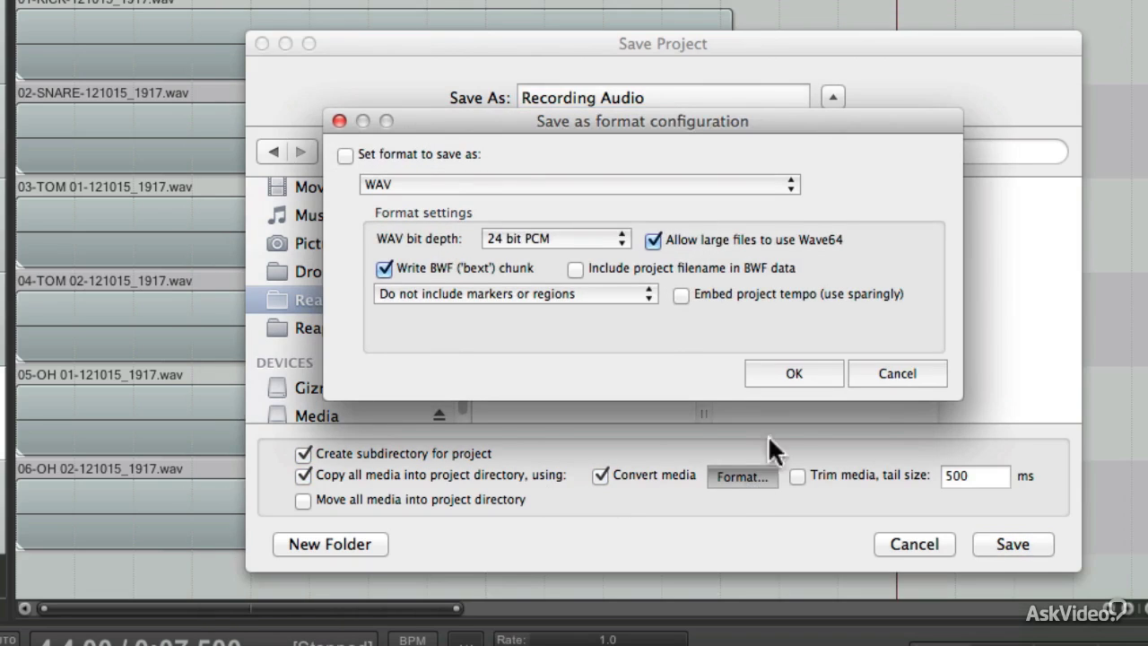
pyautogui.click(491, 182)
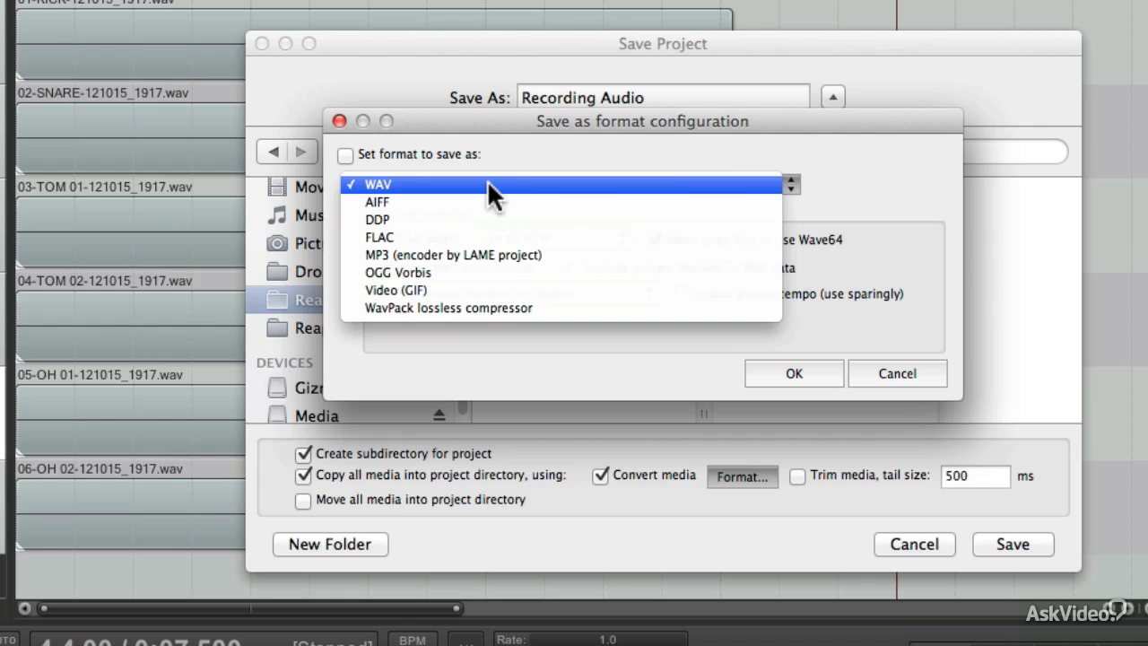
pyautogui.click(773, 186)
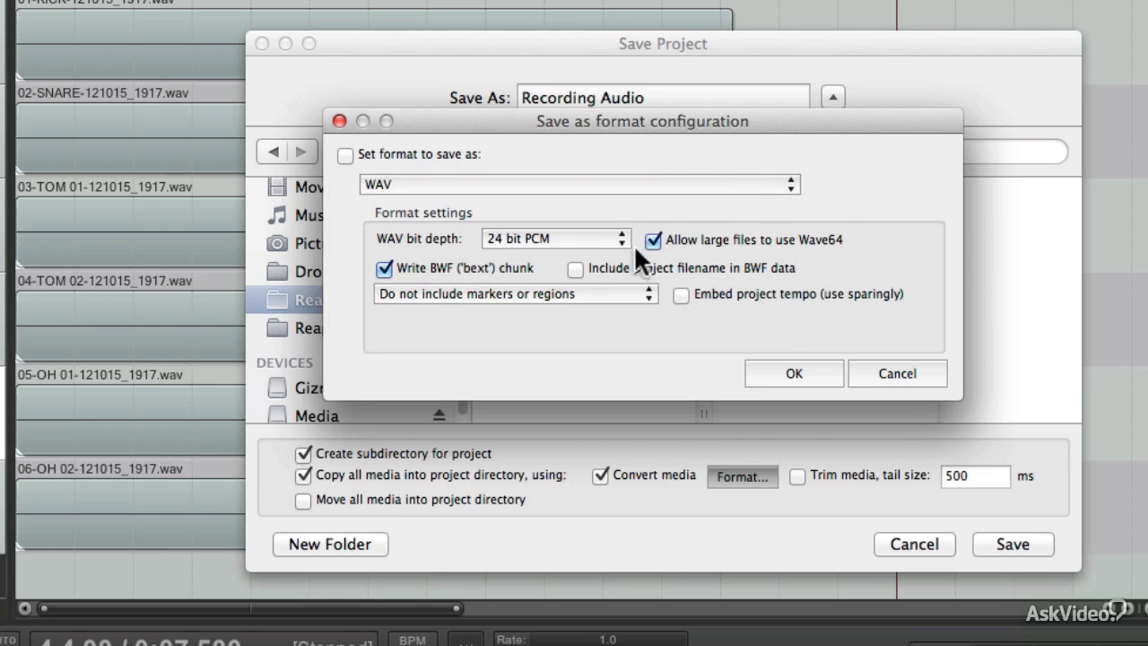
pyautogui.click(809, 363)
pyautogui.click(798, 475)
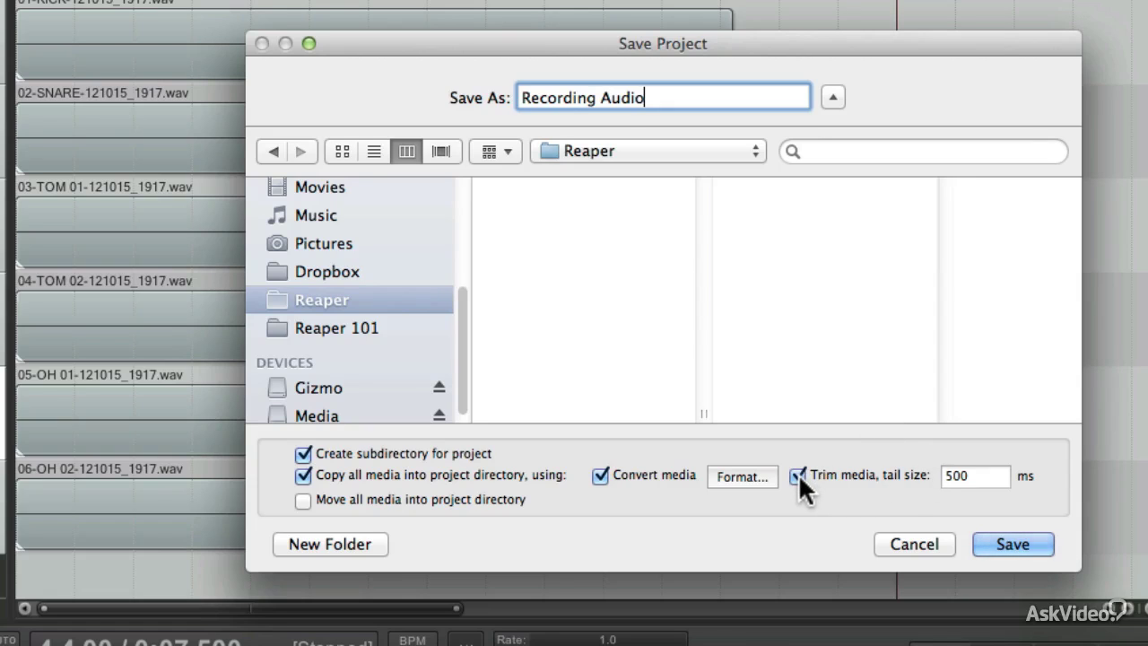
# Step: Turn off media trimming and the conversion of copied media in the project save options
pyautogui.click(798, 474)
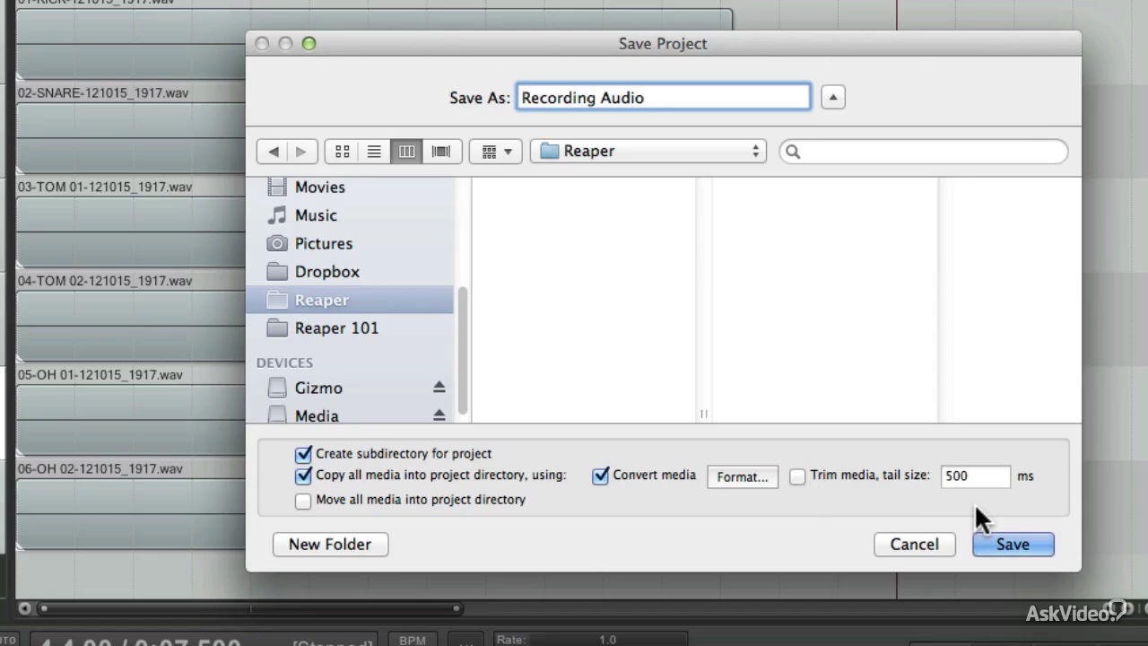
pyautogui.click(601, 475)
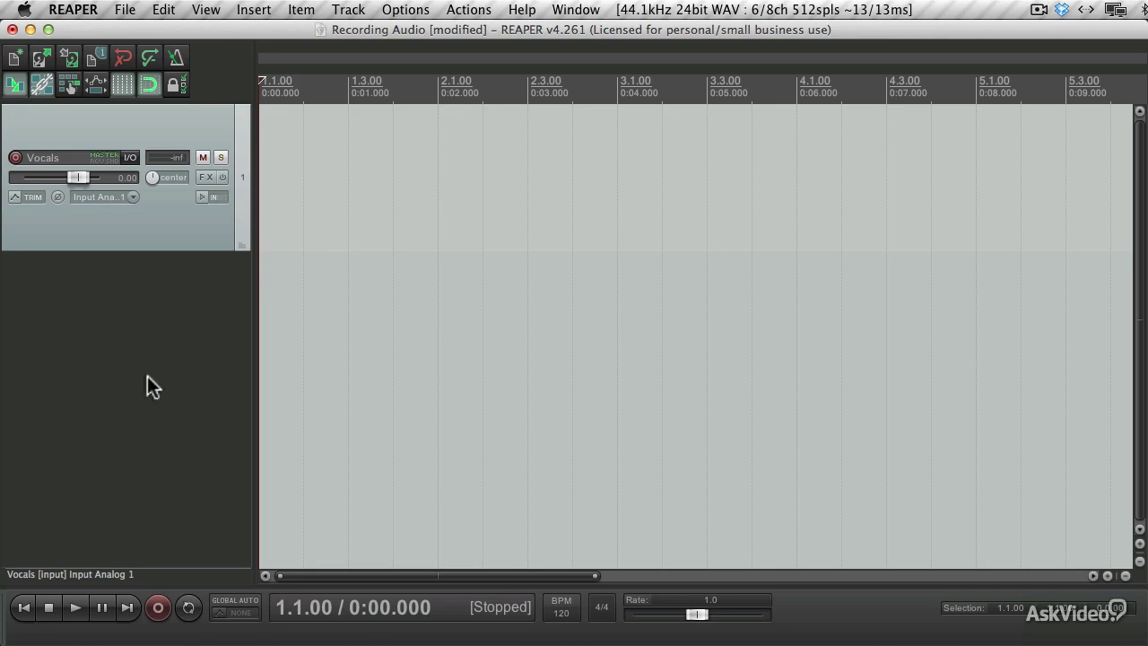
# Step: Set the Vocals track's input to mono Input Analog 1 and arm the track for recording
pyautogui.click(132, 198)
pyautogui.moveTo(269, 210)
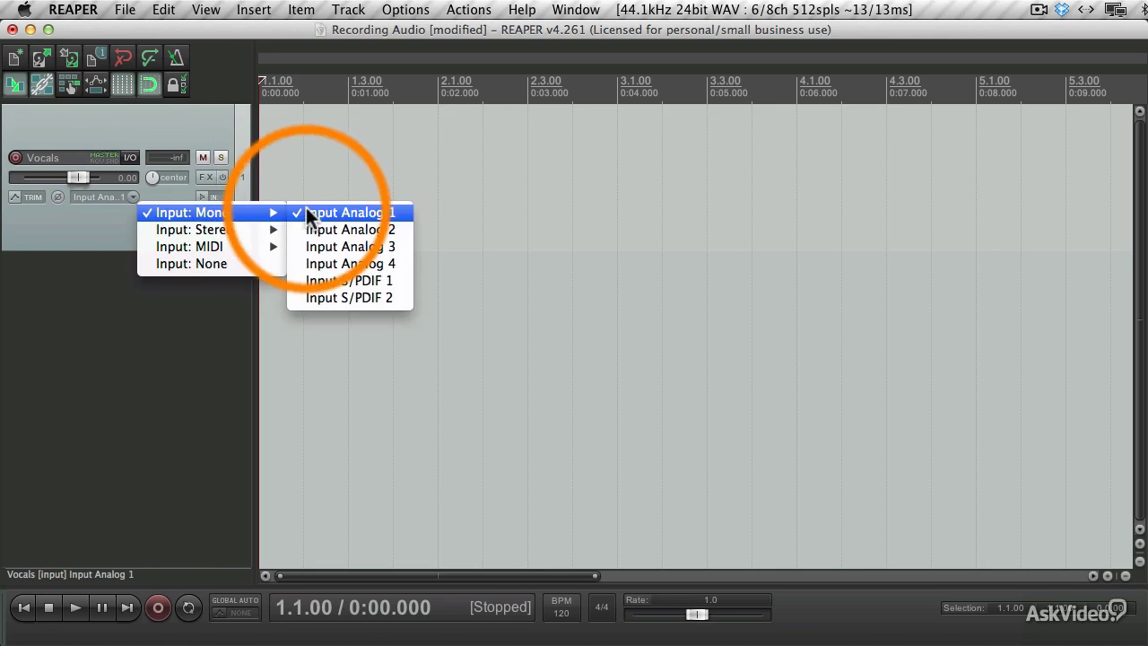
pyautogui.click(305, 214)
pyautogui.click(15, 157)
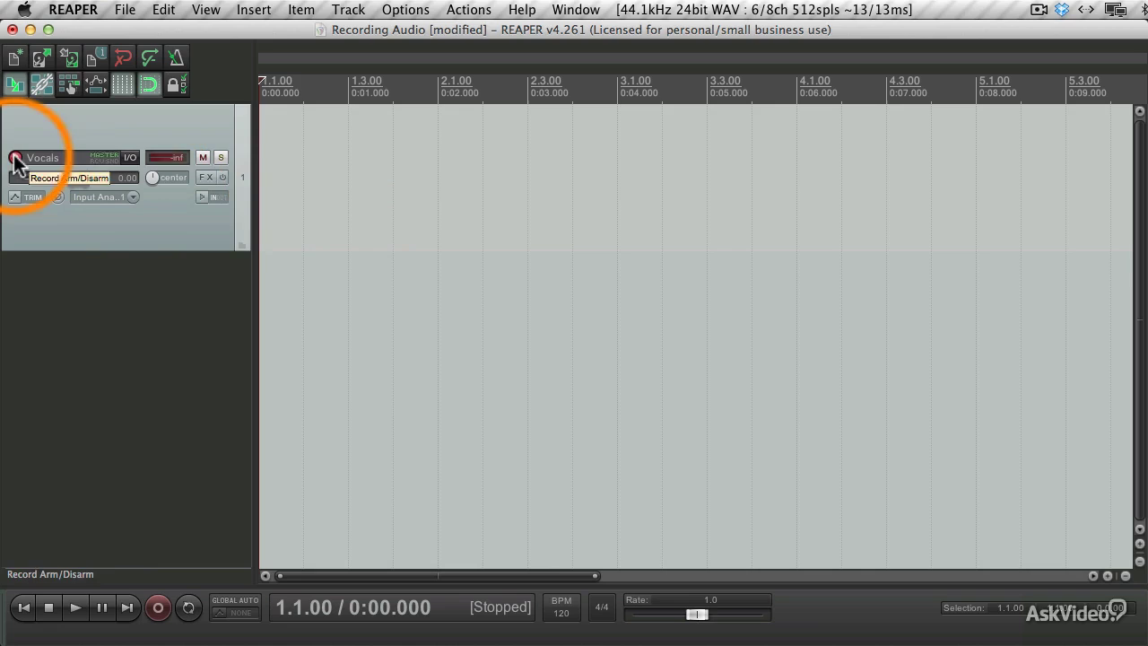
# Step: Record a take of about eight seconds on the Vocals track from the project start and keep the recorded file
pyautogui.click(160, 608)
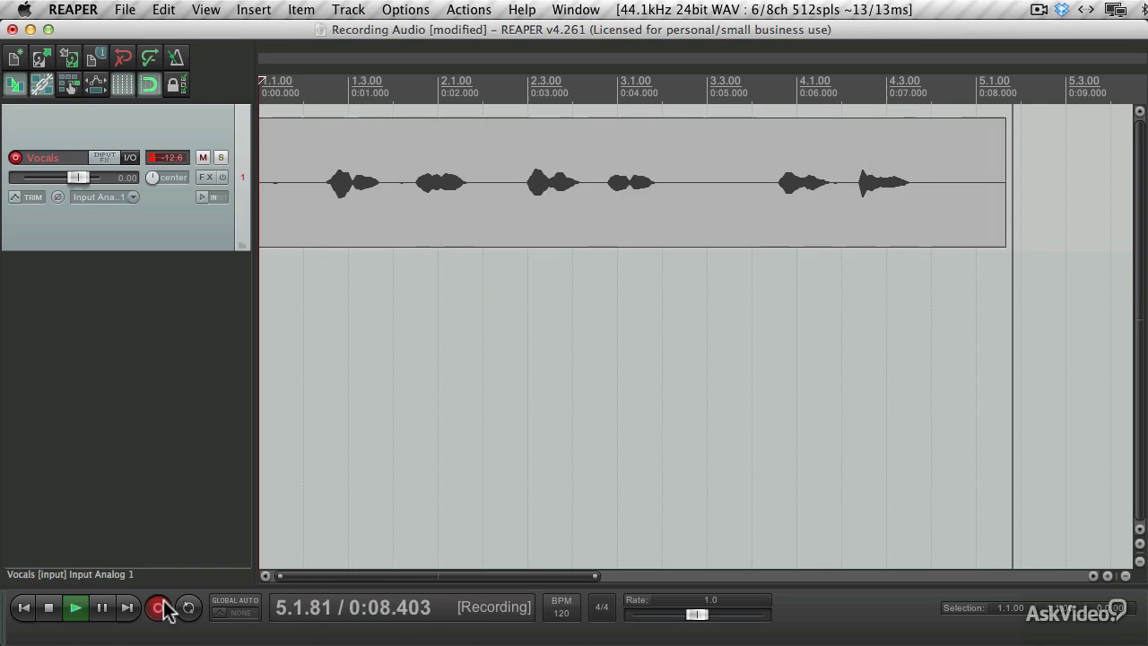
pyautogui.click(164, 606)
pyautogui.click(694, 434)
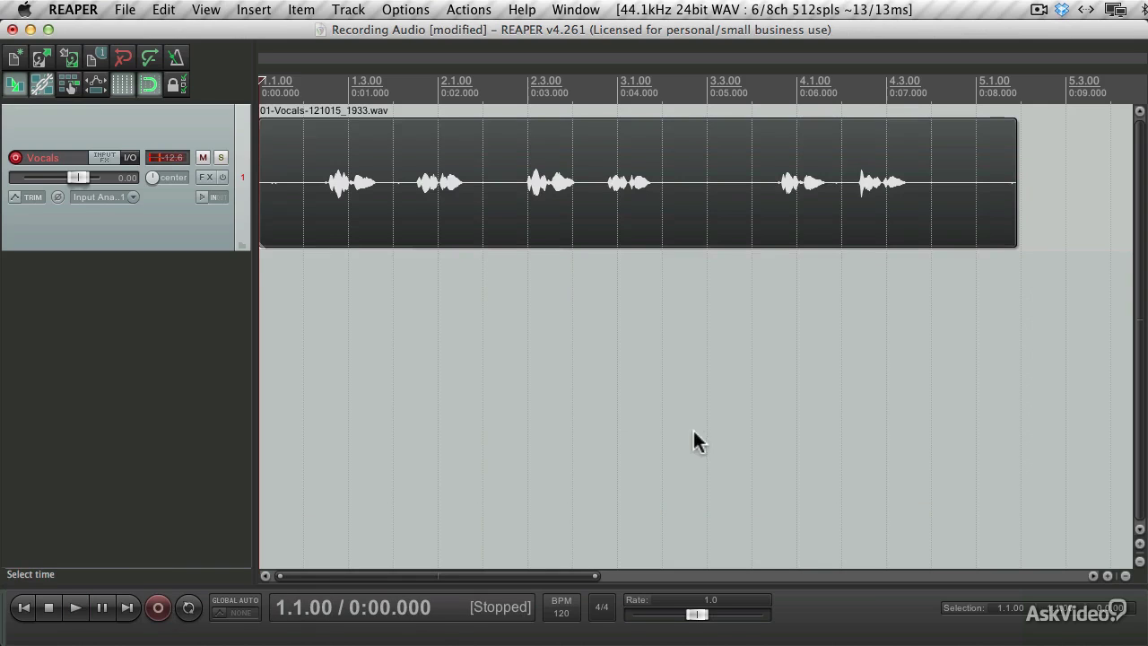